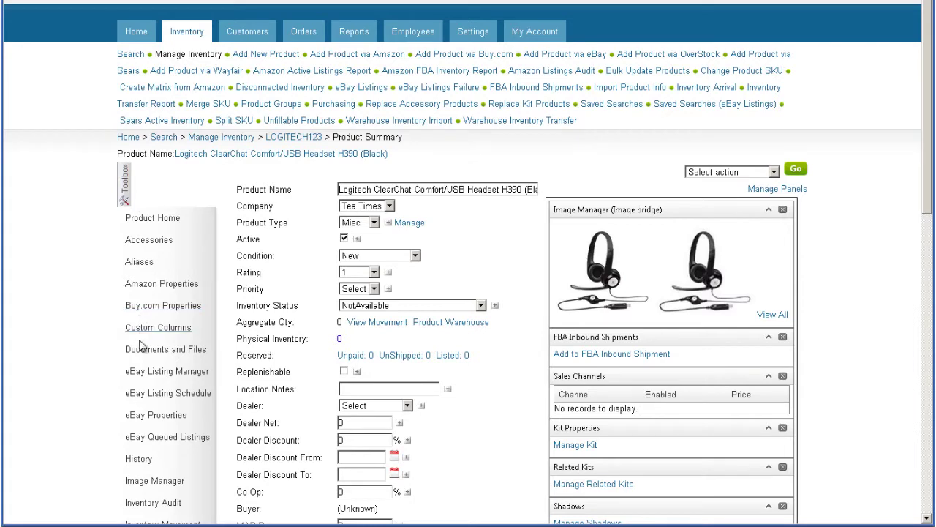
Open the Logitech H390 headset's eBay Properties, check the status icons, and tick eBay Enabled.
click(155, 415)
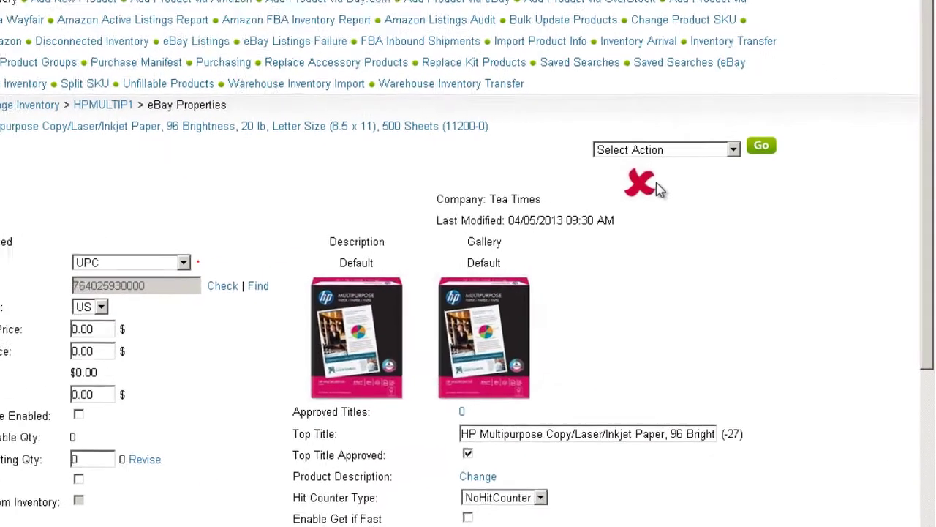
mouse_move(705, 204)
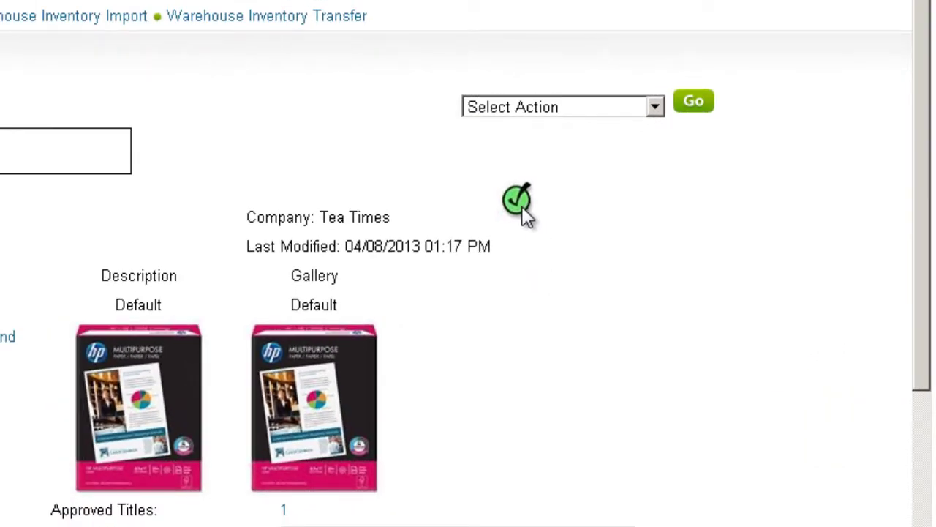
mouse_move(519, 202)
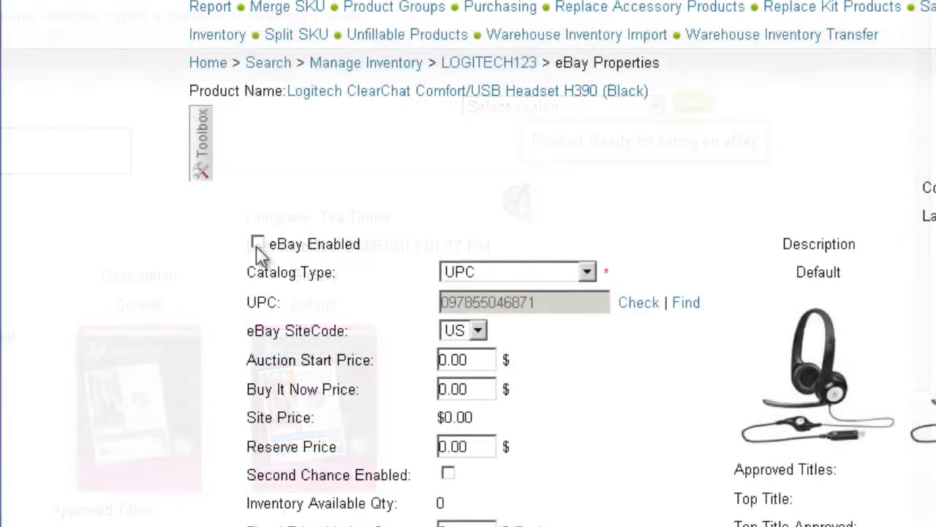
click(257, 244)
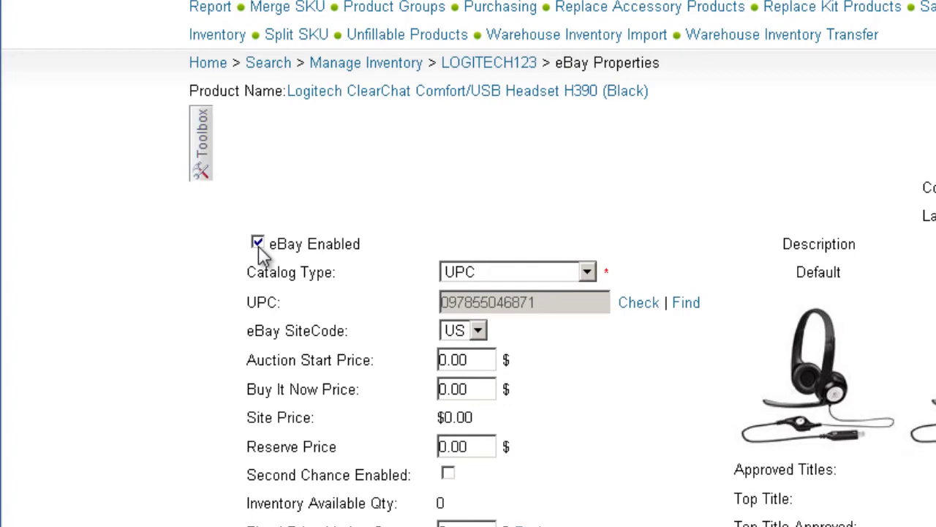
Link the headset to eBay catalog reference ID 129429884 via UPC lookup and set auction start price 24.99.
click(607, 257)
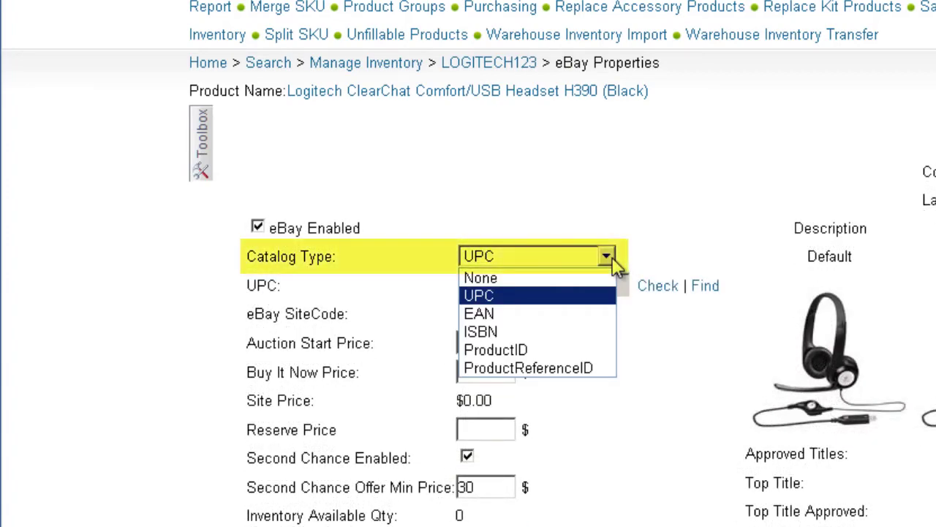
click(613, 262)
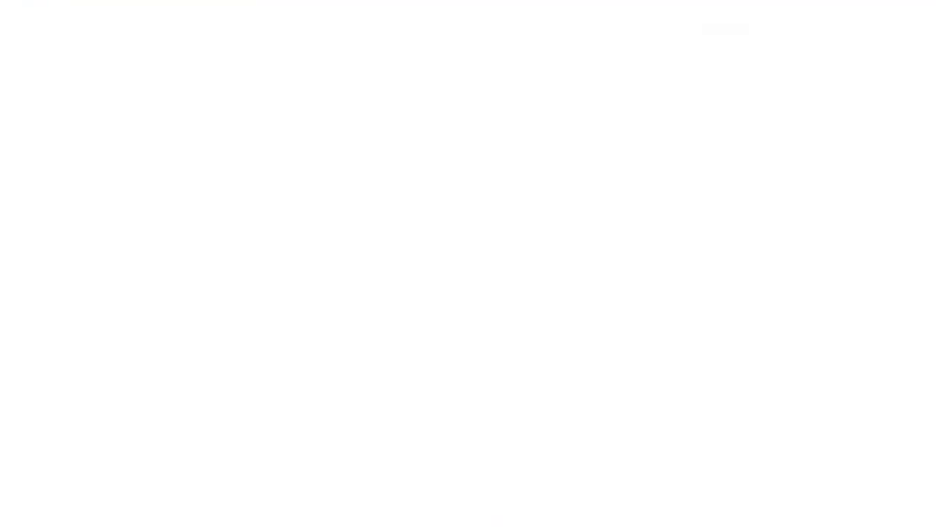
click(401, 280)
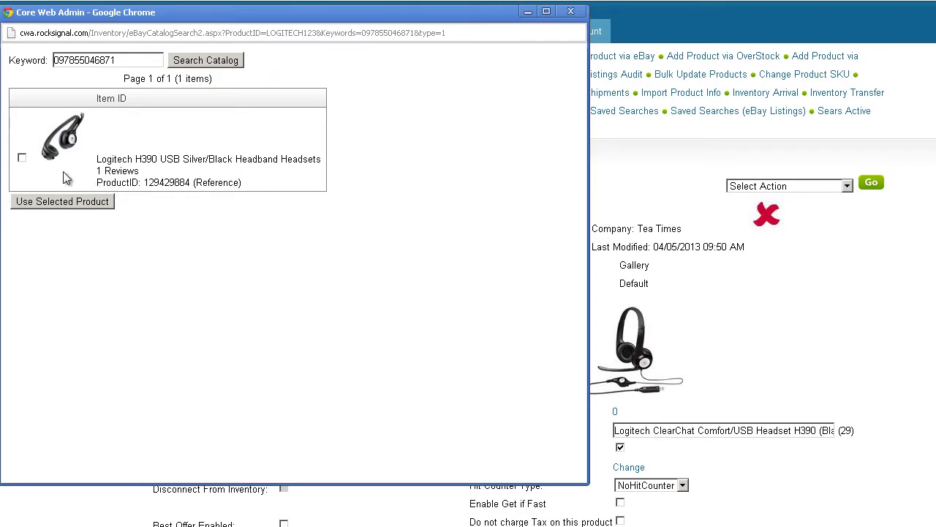
click(22, 158)
click(61, 201)
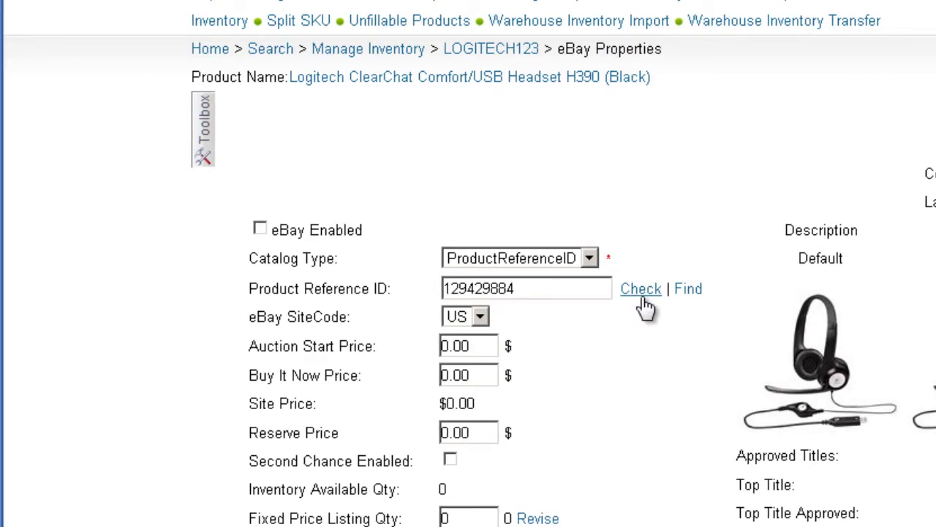
click(642, 298)
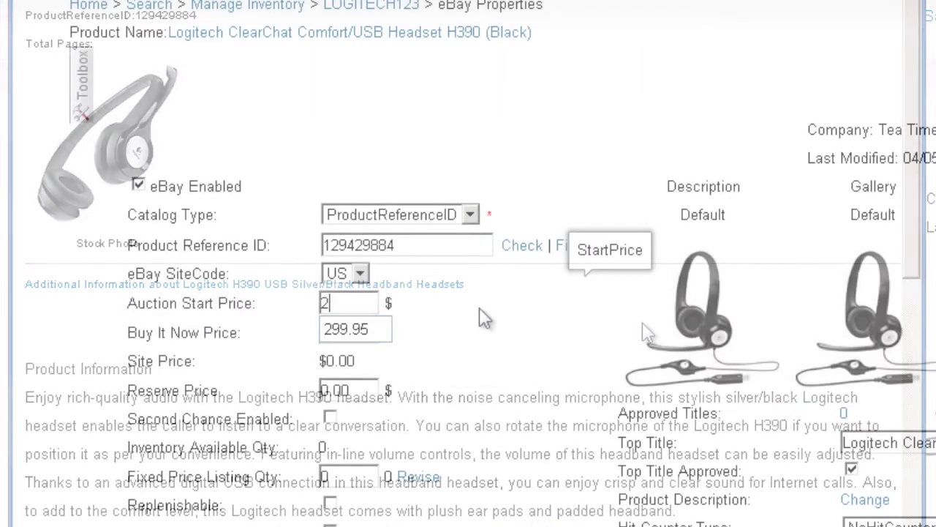
text(4.99)
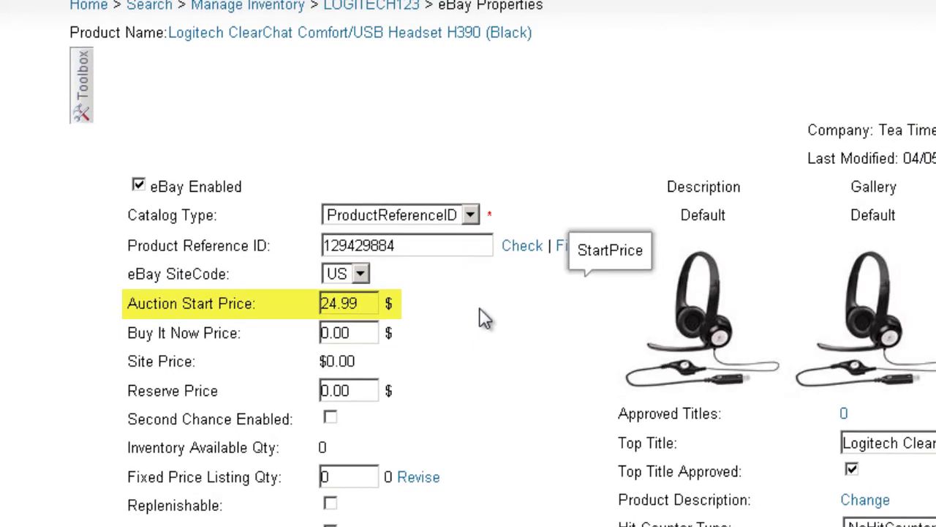
Set Buy It Now Price to 32.99 and Reserve Price to 30.00.
key(Tab)
text(32.99)
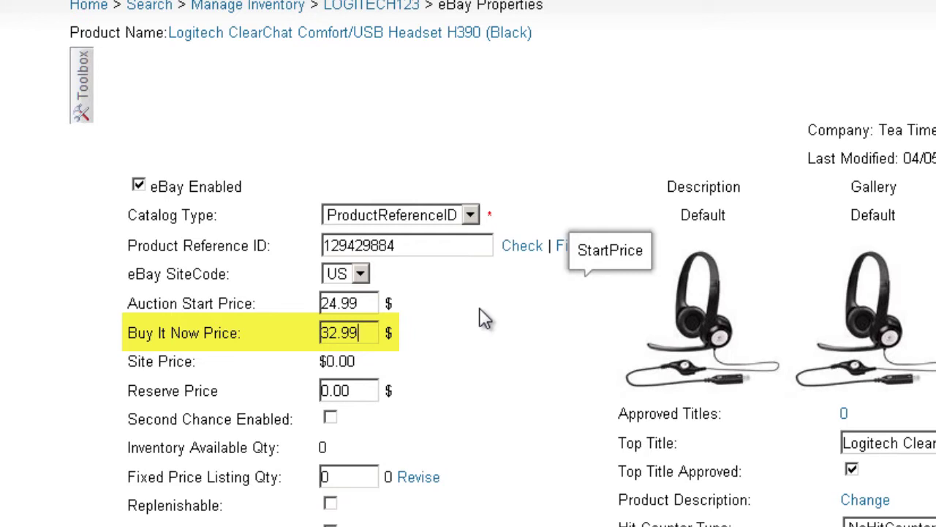
key(Tab)
text(30.00)
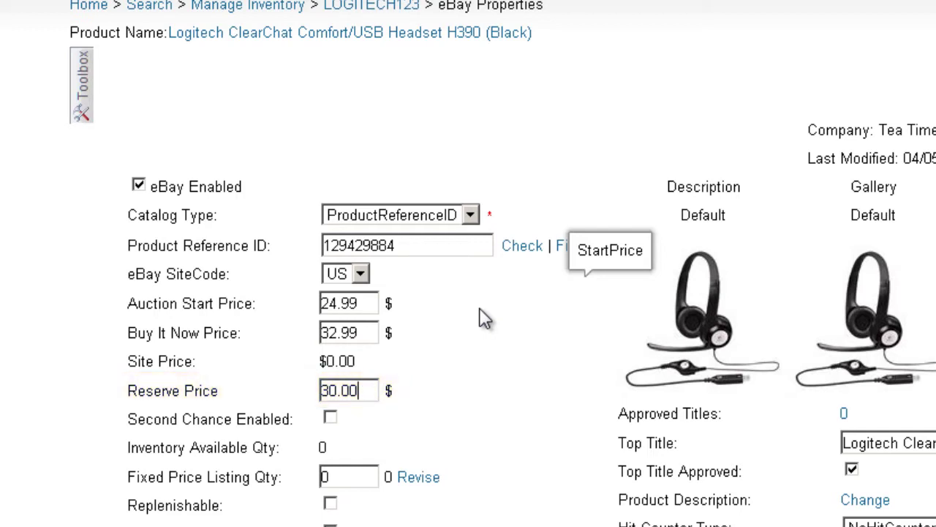
Enable second chance offers with a minimum offer price of 30.00.
click(333, 420)
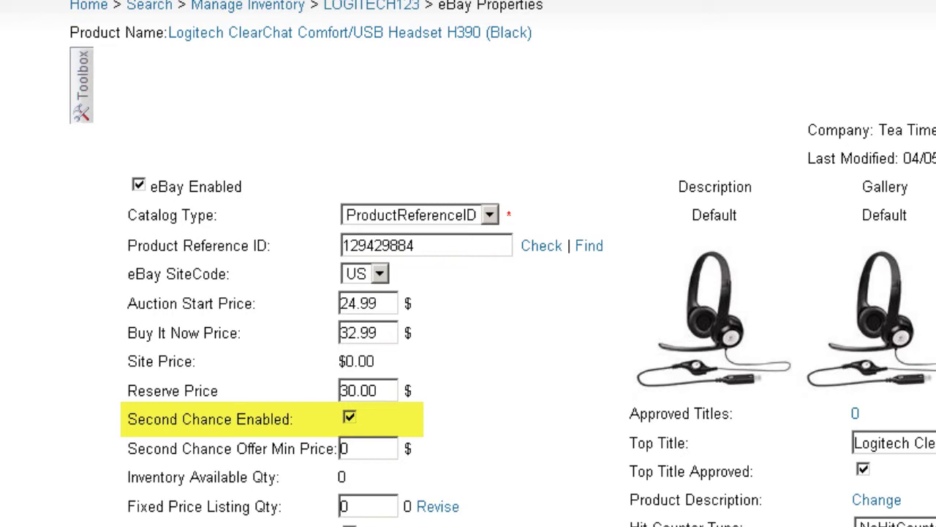
click(368, 448)
key(BackSpace)
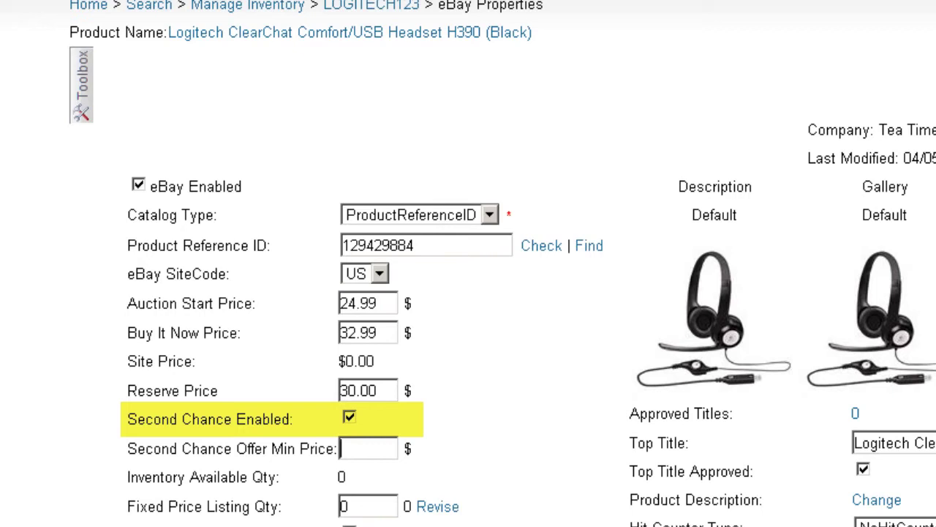
text(30.00)
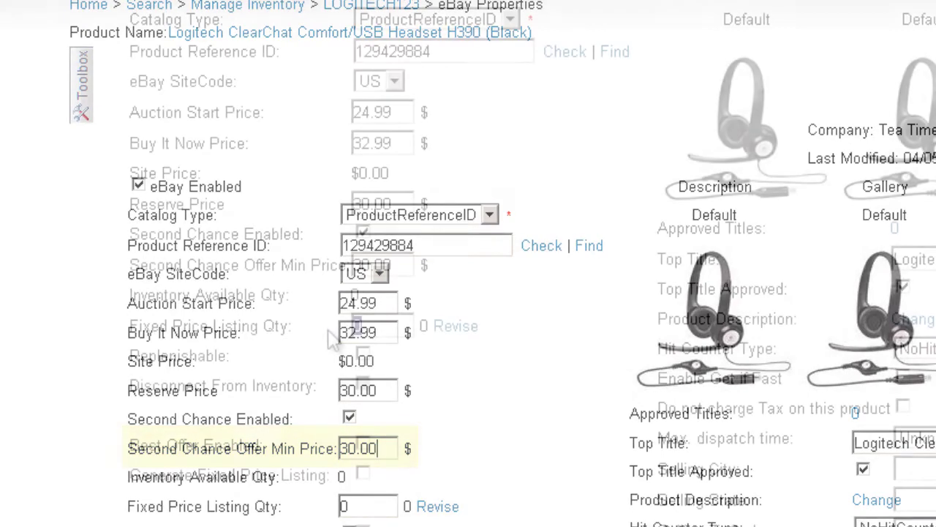
Set Fixed Price Listing Qty to 3 and turn on Replenishable and Best Offer Enabled.
text(3)
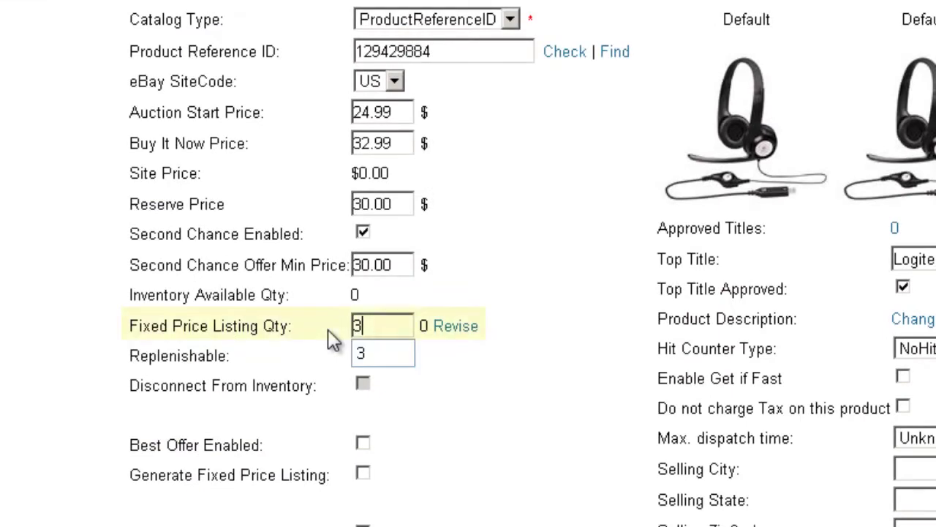
key(Escape)
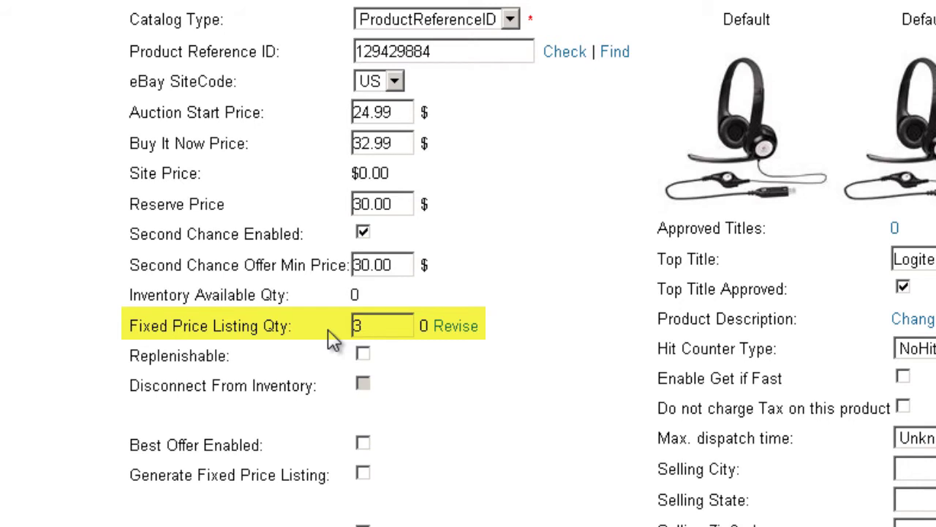
click(363, 355)
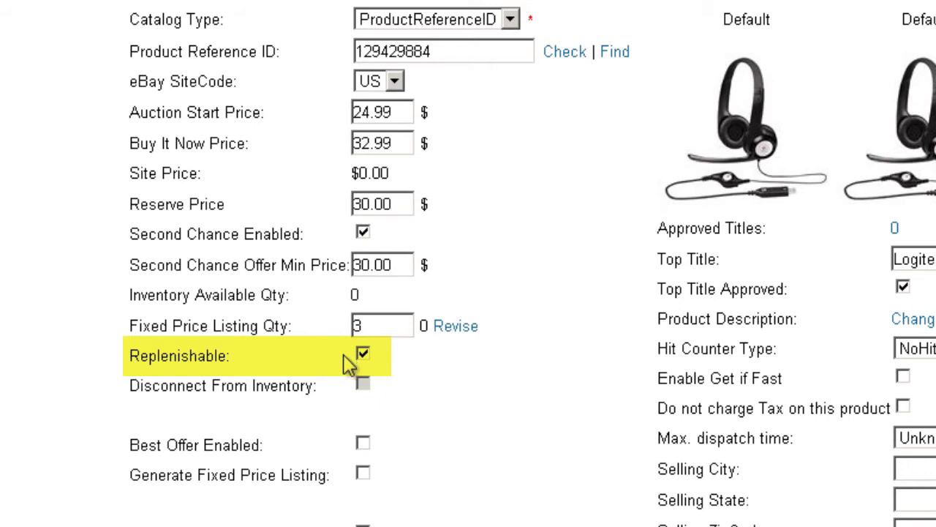
click(363, 443)
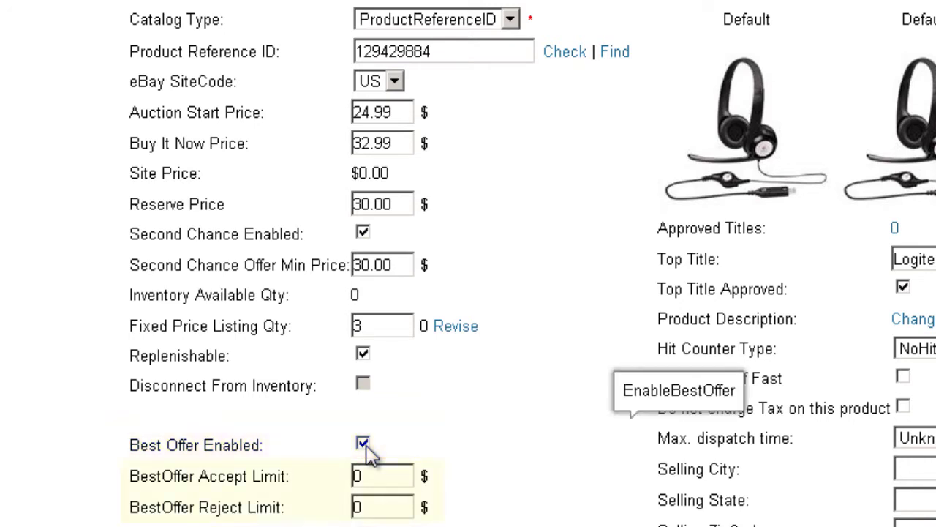
Set the BestOffer Accept Limit to 28.00 and Reject Limit to 26.00.
key(Tab)
text(28.00)
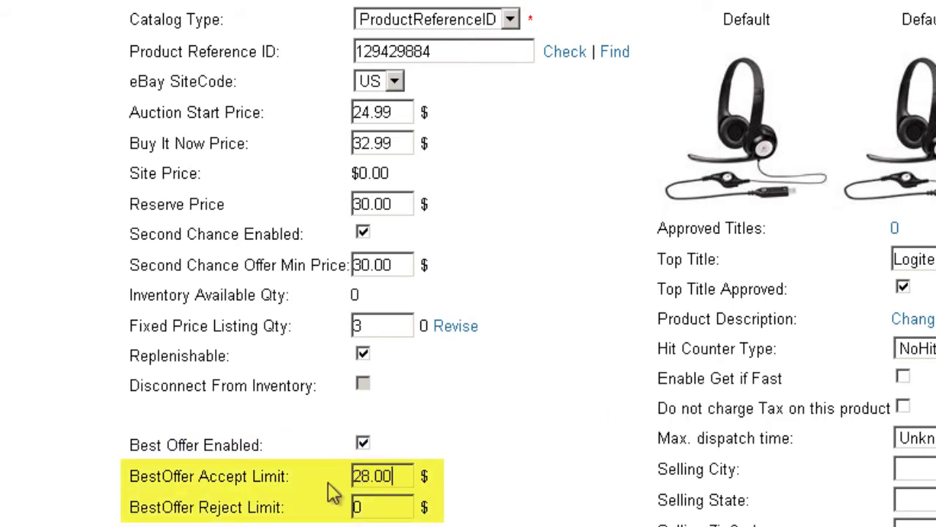
key(Tab)
text(26.00)
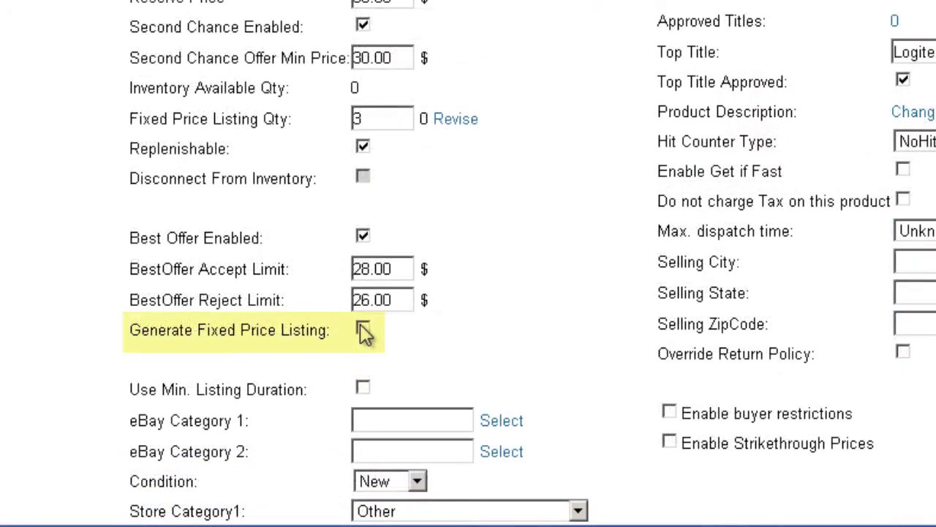
Enable Generate Fixed Price Listing and a minimum listing duration of DAYS 3.
click(363, 330)
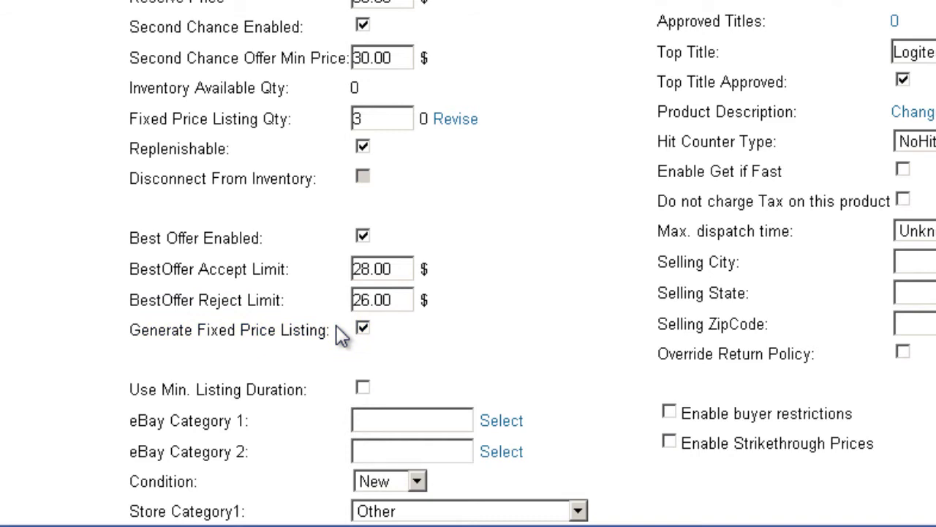
click(363, 387)
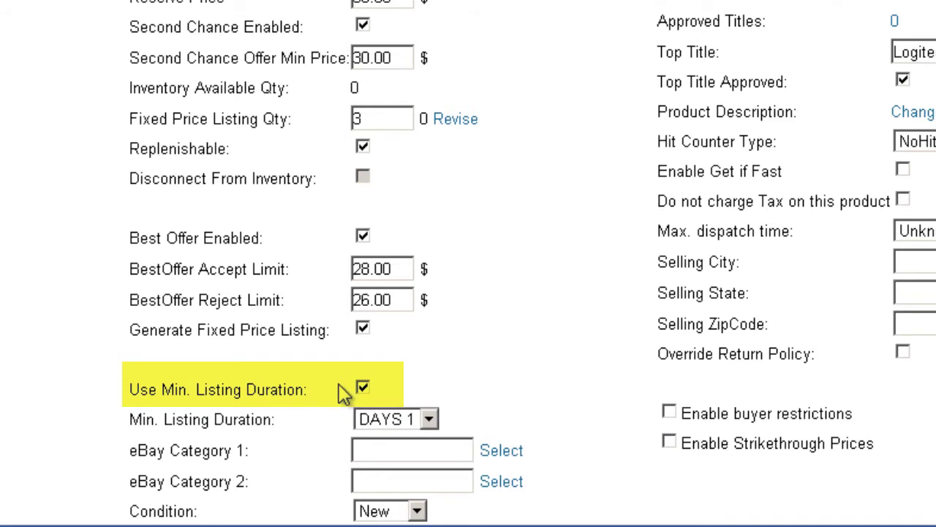
click(430, 419)
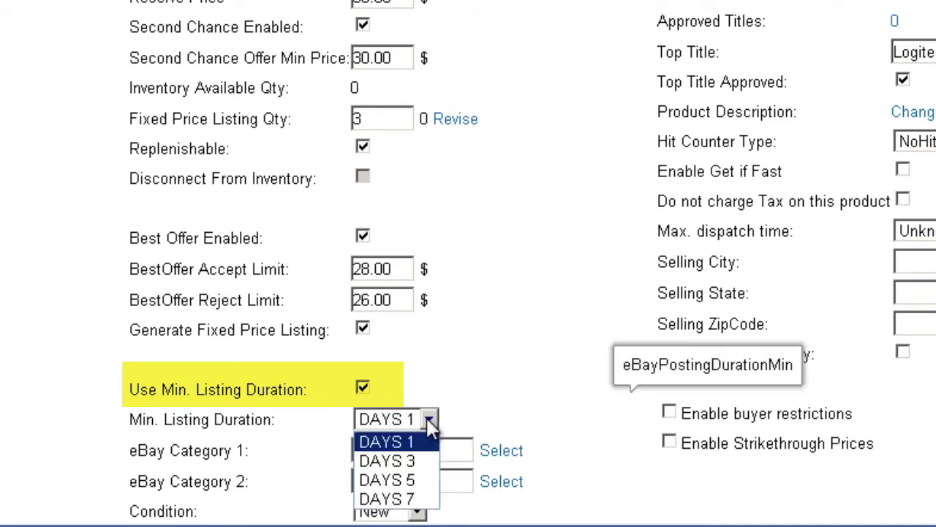
click(399, 460)
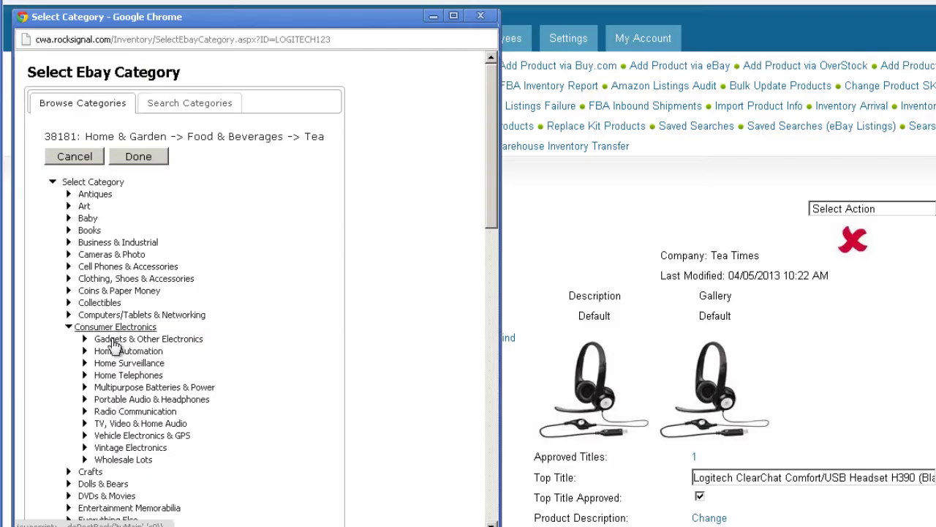
Choose Headphones (112529) under Portable Audio & Headphones as eBay Category 1.
click(114, 402)
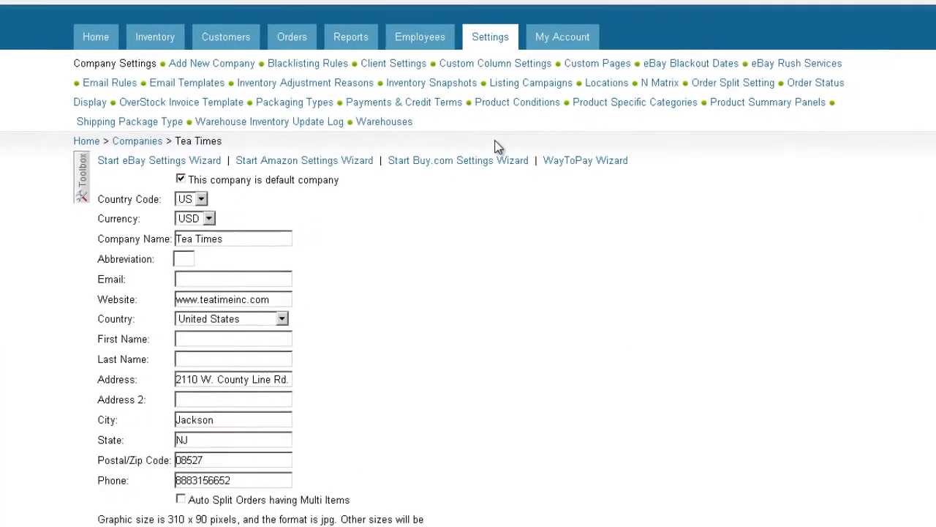
click(499, 103)
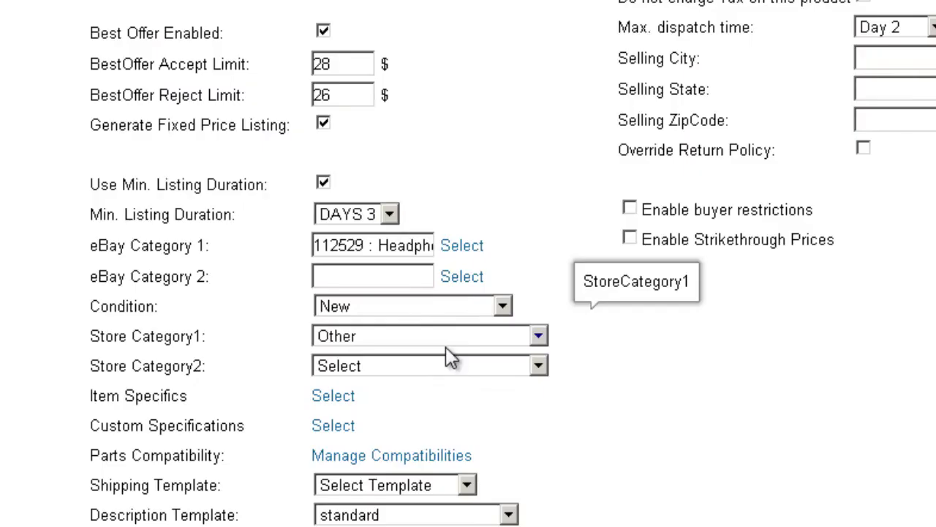
click(446, 345)
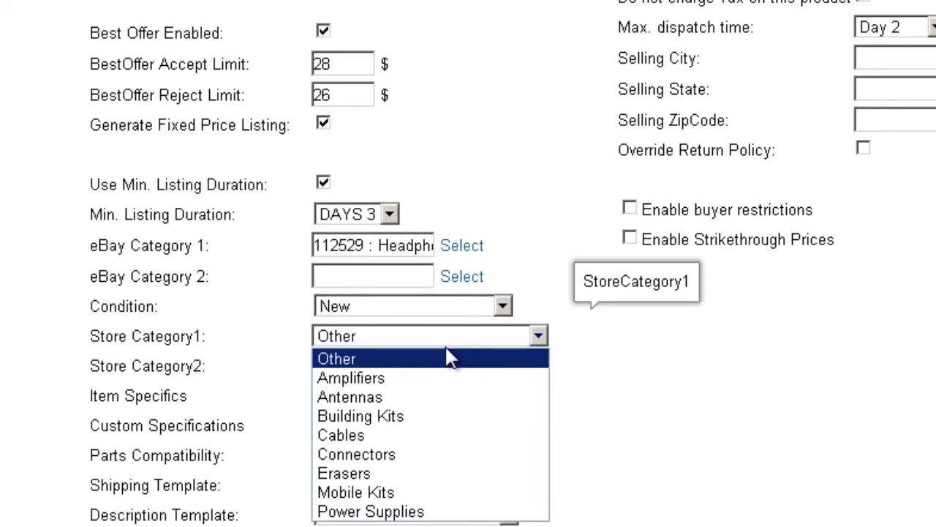
Leave Store Category1 as Other and bring up the headset's Item Specifics window.
click(448, 357)
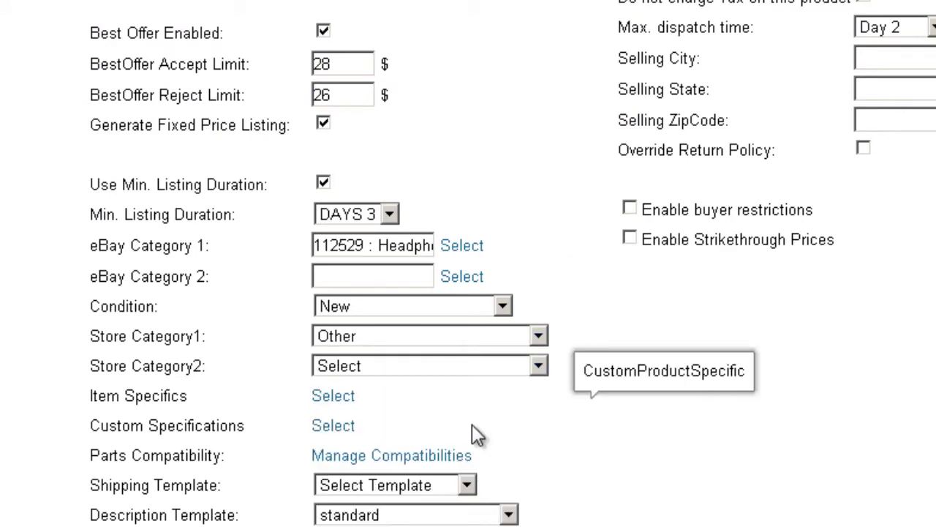
click(333, 395)
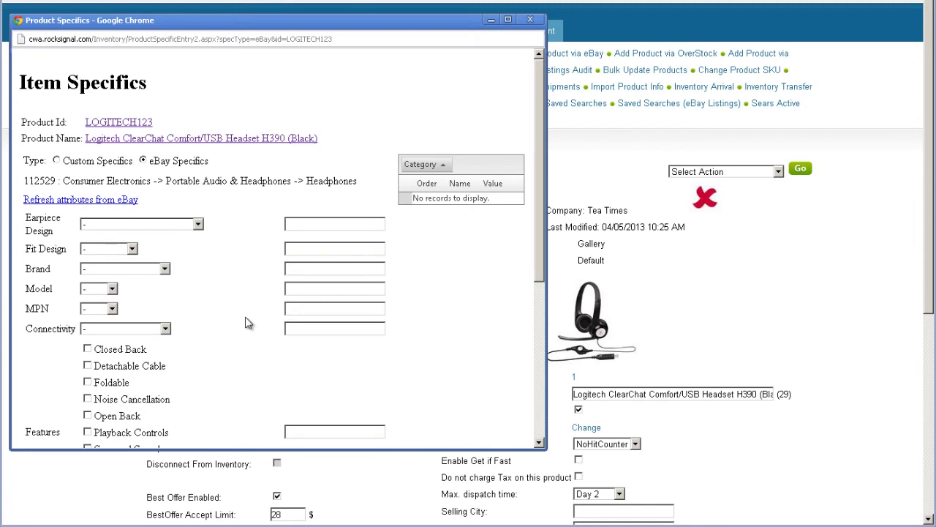
Set Earpiece Design to Ear-Cup (Over the Ear) and Fit Design to Headband.
click(197, 224)
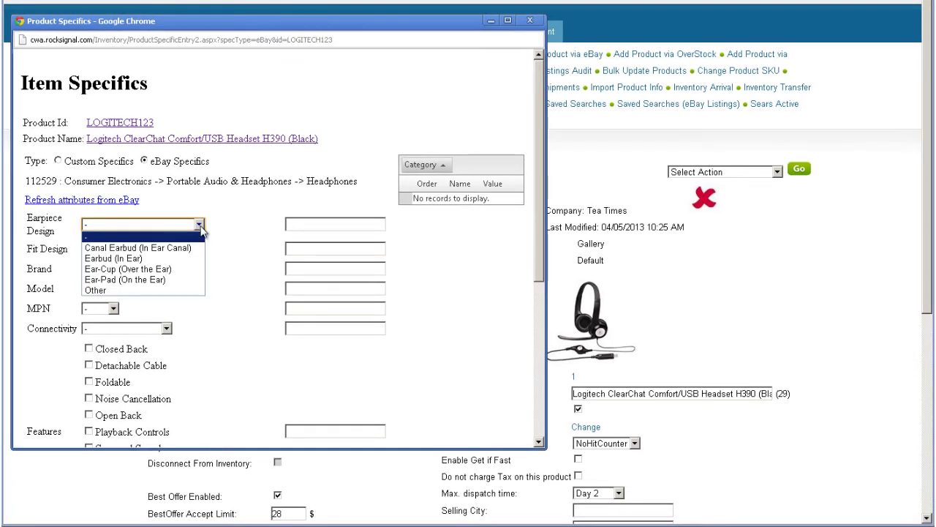
click(177, 273)
click(133, 250)
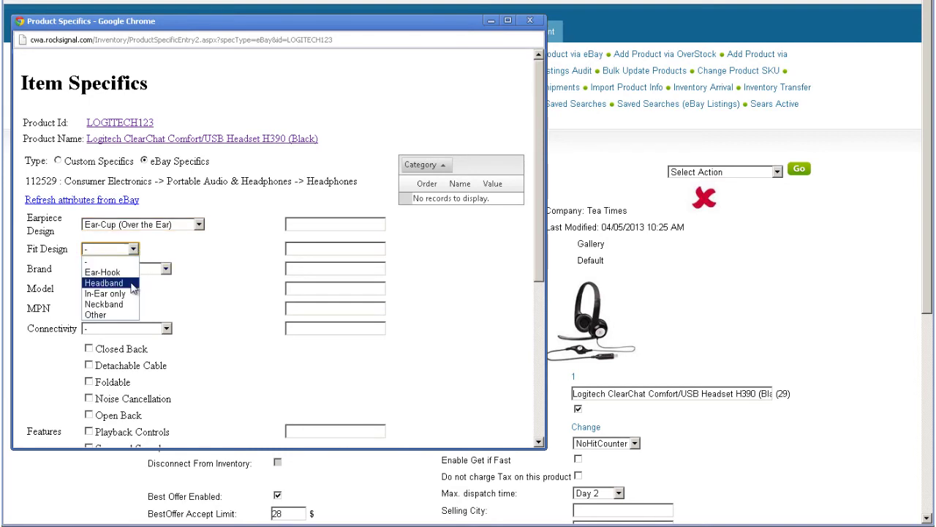
click(134, 283)
Set Brand to Other with the name Logitech and save the item specifics.
click(135, 269)
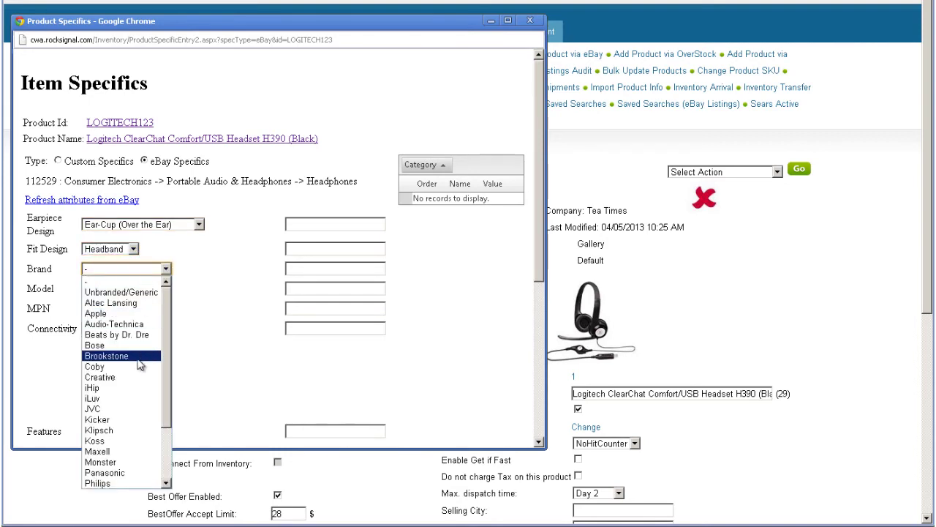
scroll(109, 439, down, 2)
click(98, 482)
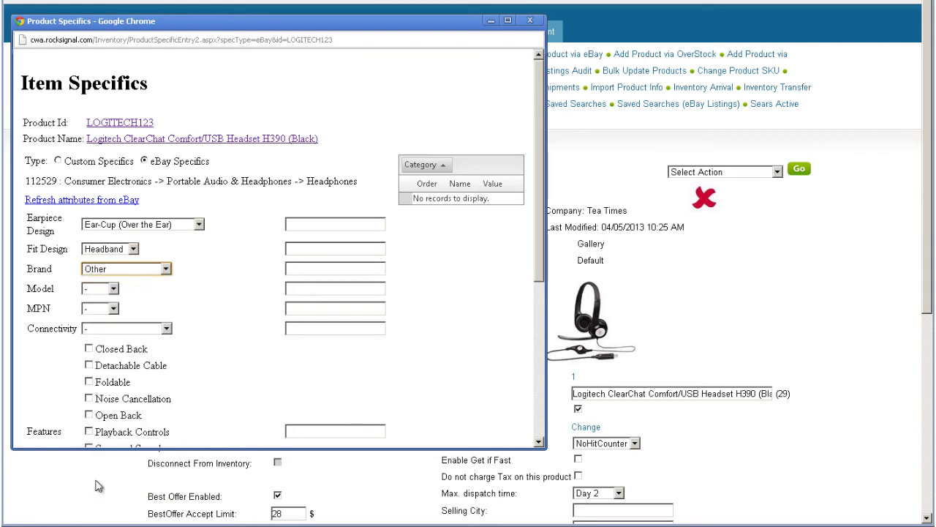
click(303, 267)
text(Logi)
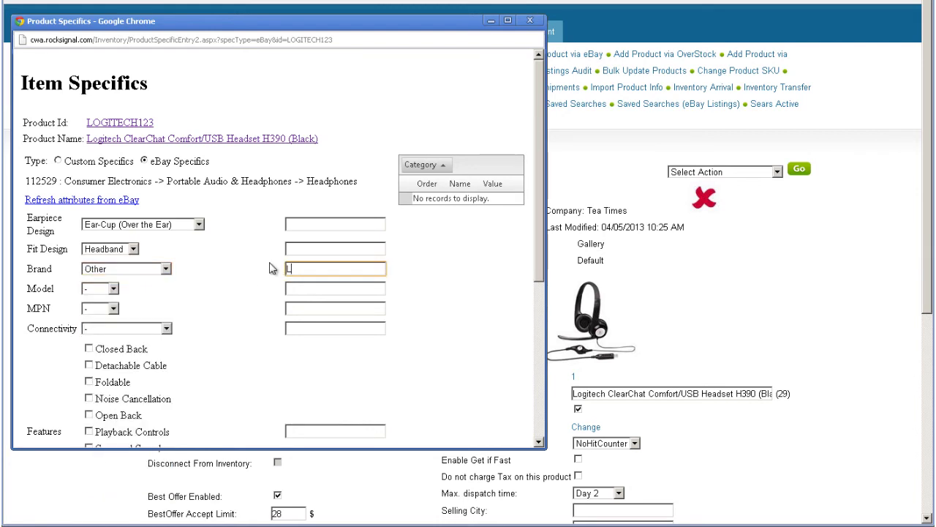
text(tech)
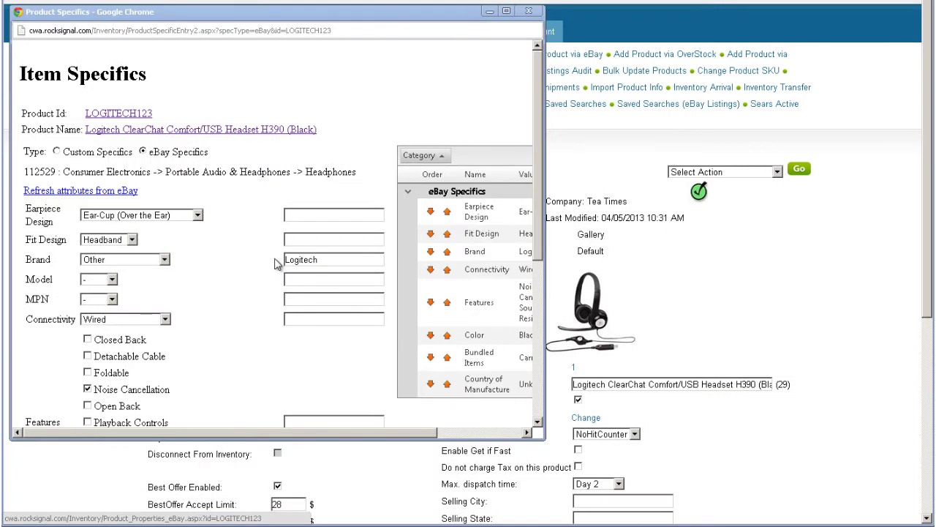
click(57, 151)
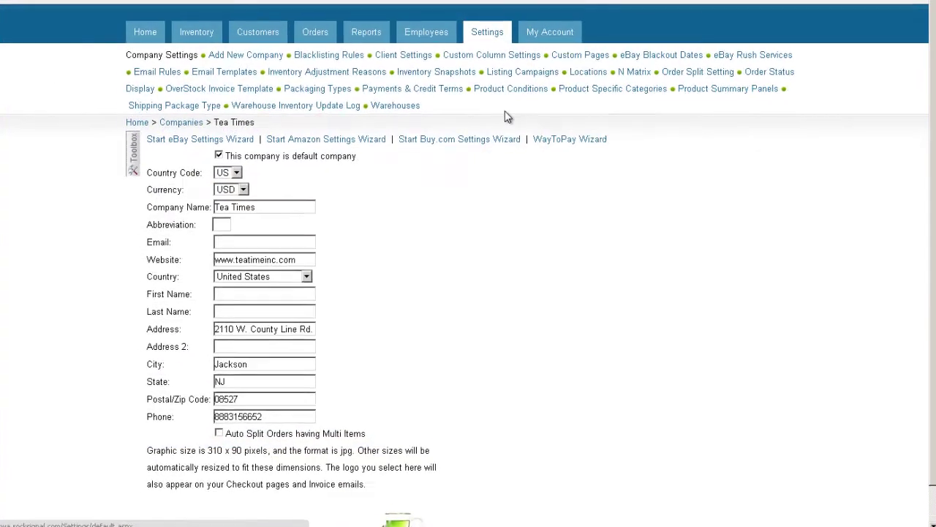
Visit Product Specific Categories, then return to the headset's page via Custom Specifications.
click(637, 112)
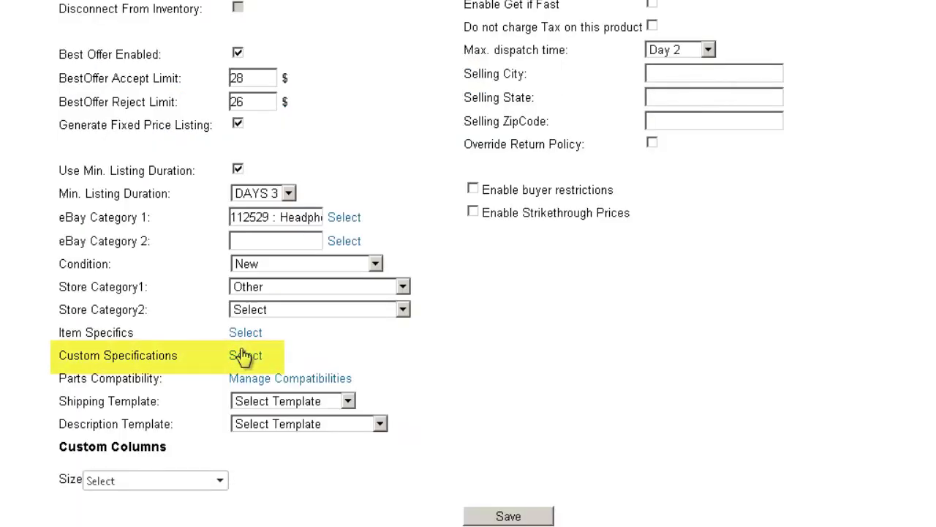
click(246, 356)
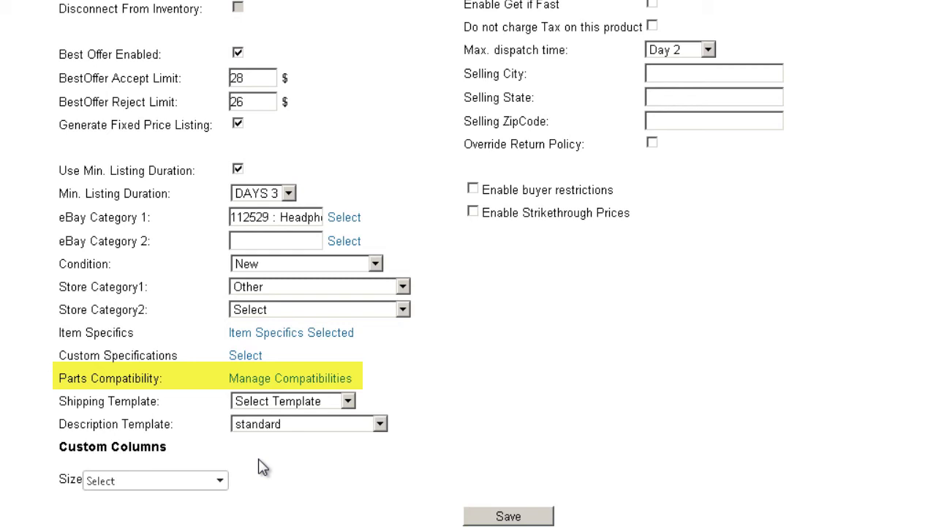
Choose Regular Shipping as the shipping template and keep standard as the description template.
click(349, 401)
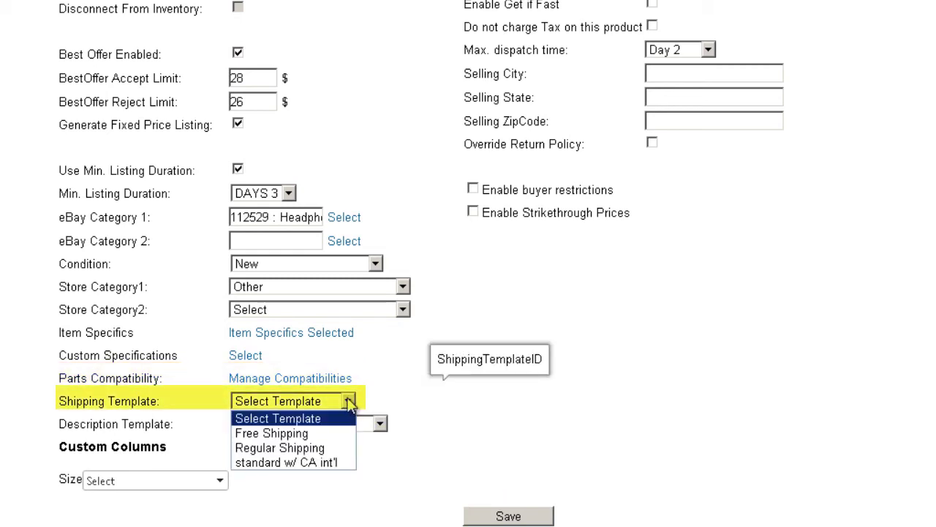
click(308, 449)
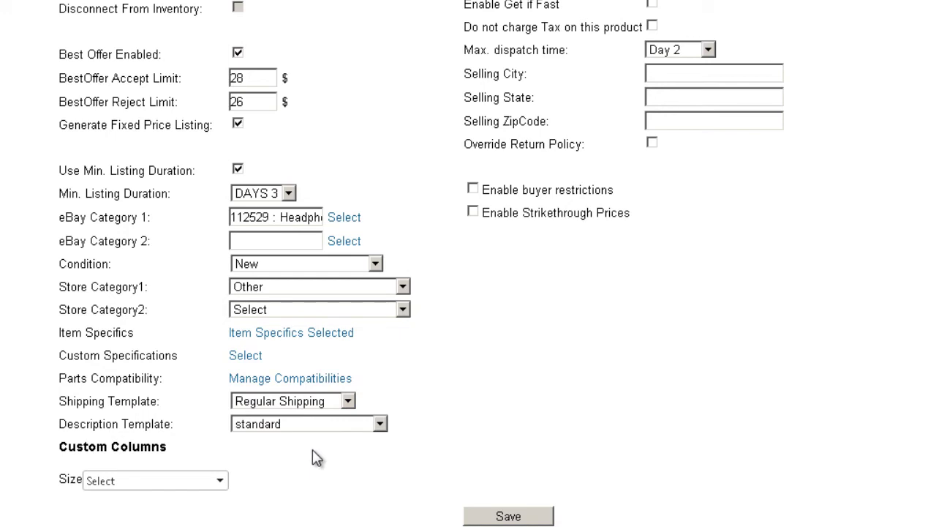
click(380, 426)
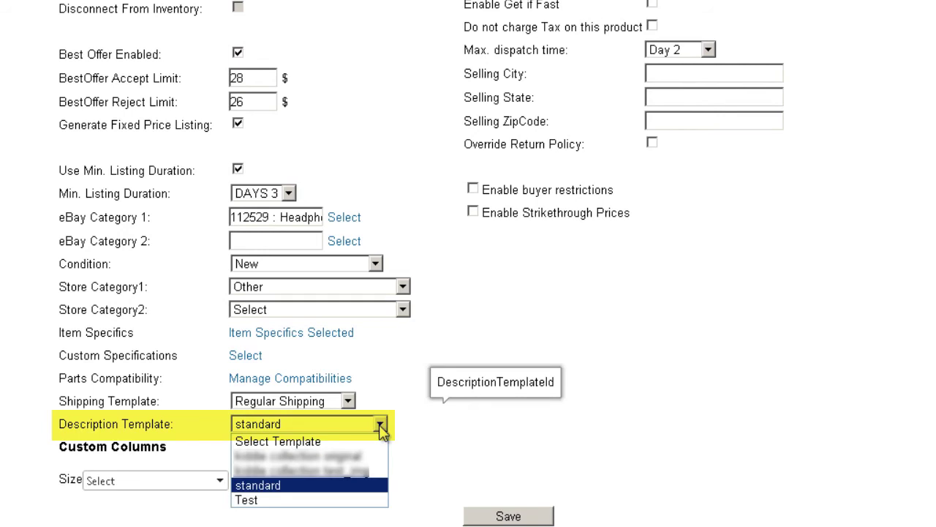
click(276, 489)
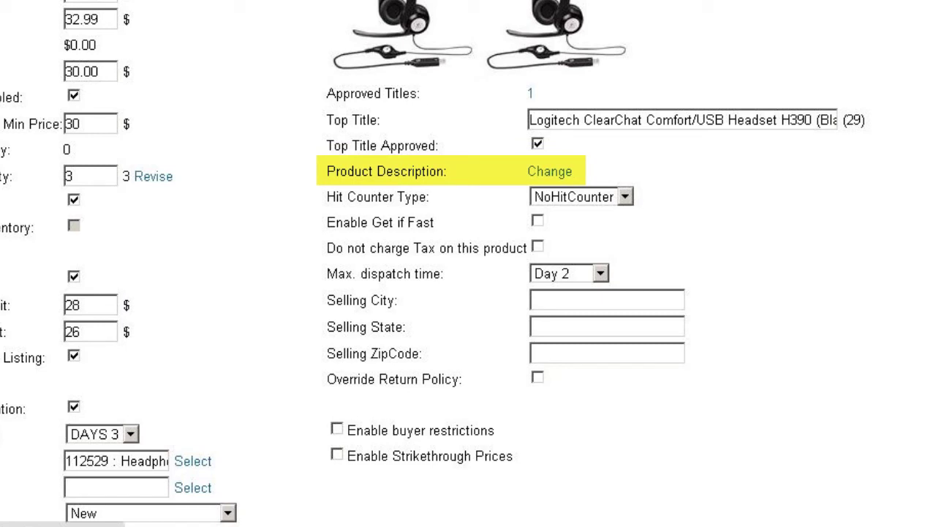
Keep the hit counter at NoHitCounter, enable Get if Fast, and leave dispatch time at Day 2.
click(552, 172)
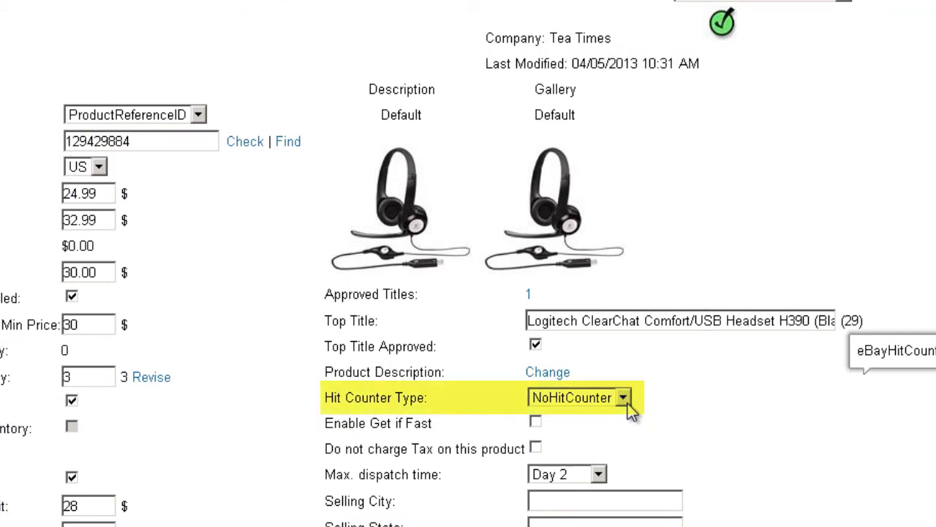
click(623, 398)
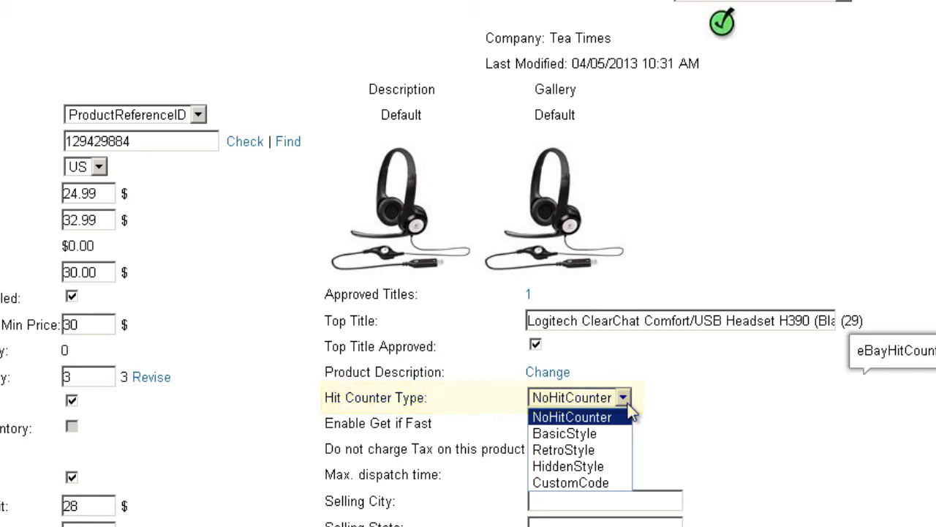
click(626, 404)
click(535, 422)
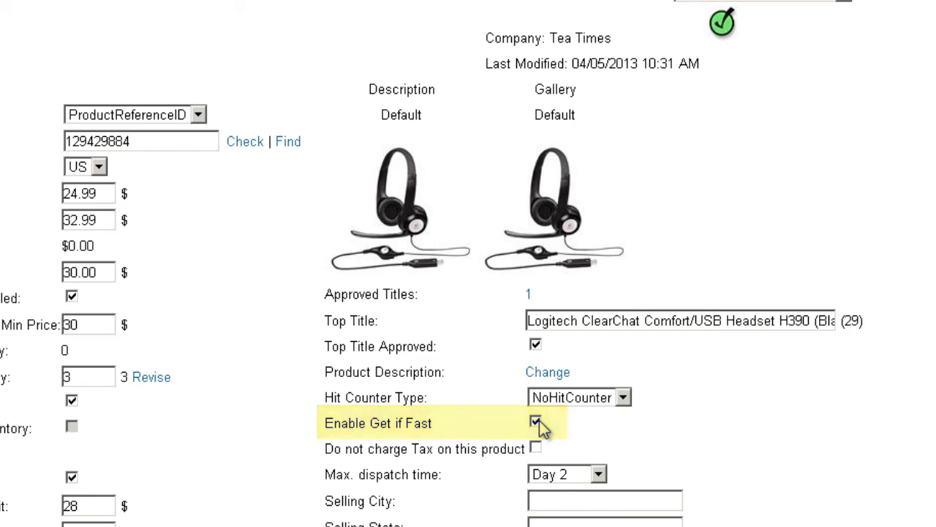
click(607, 475)
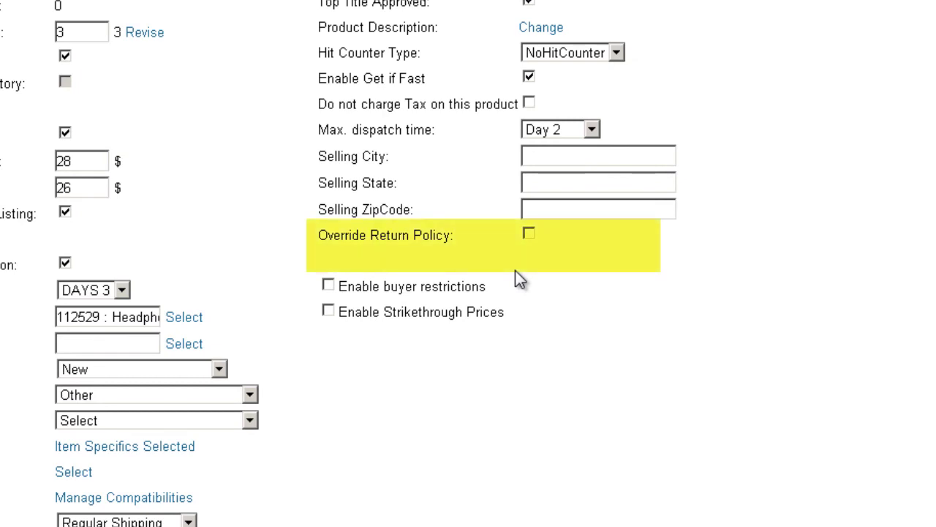
Override the return policy to accept returns, block buyers without PayPal or in unshipped countries, and enable strikethrough prices.
click(528, 234)
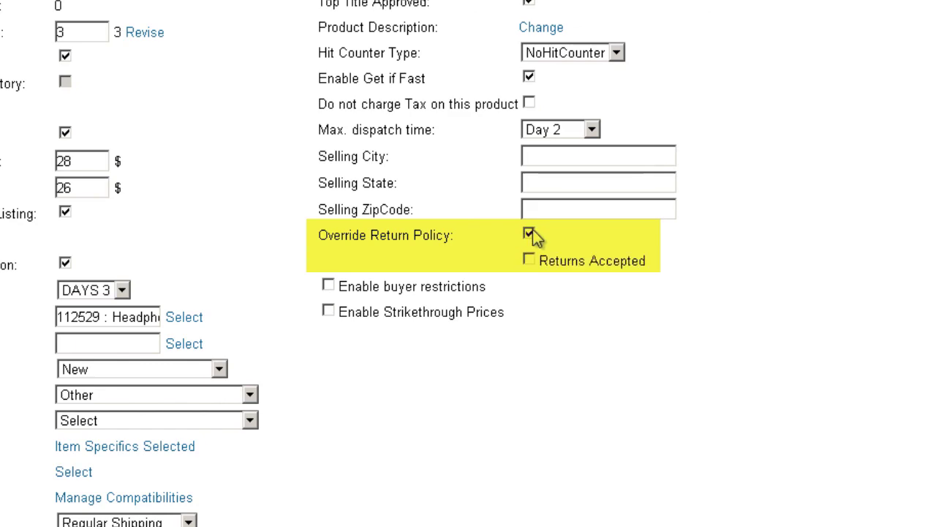
click(530, 260)
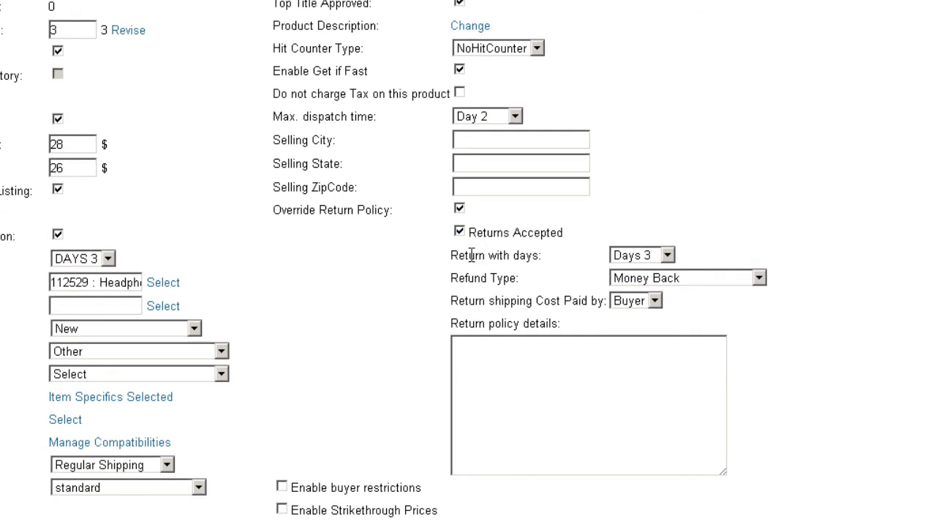
click(282, 487)
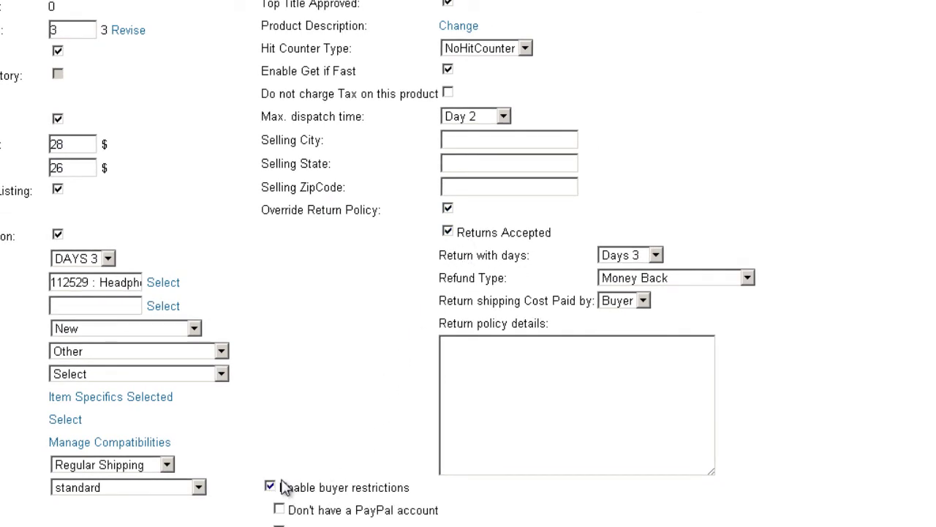
scroll(285, 490, down, 3)
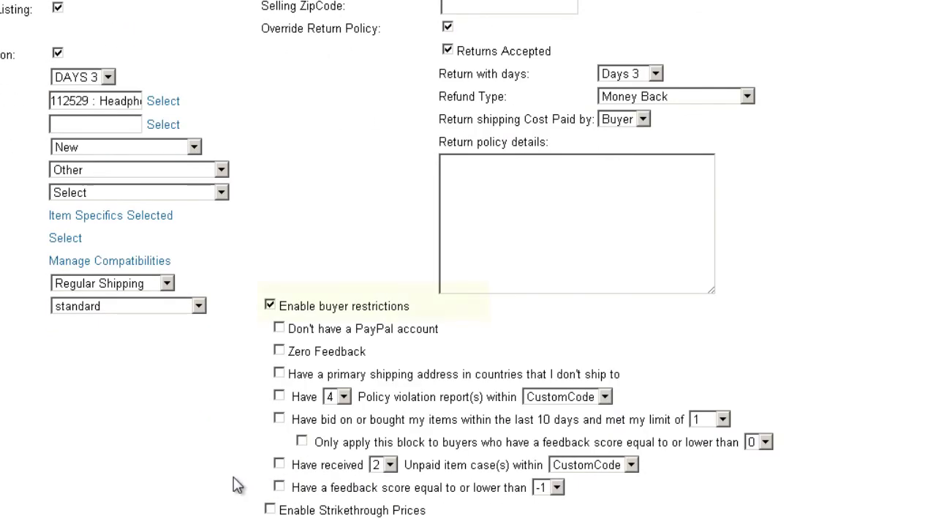
click(280, 328)
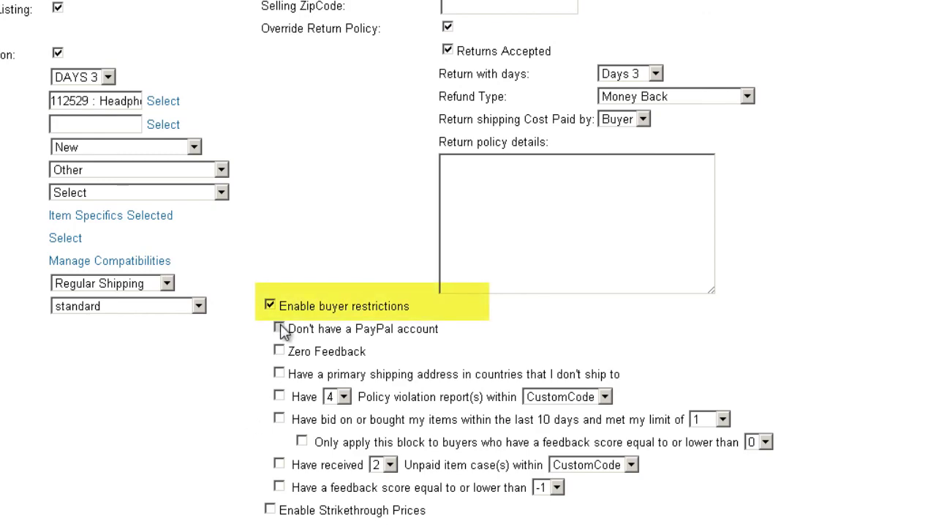
click(278, 373)
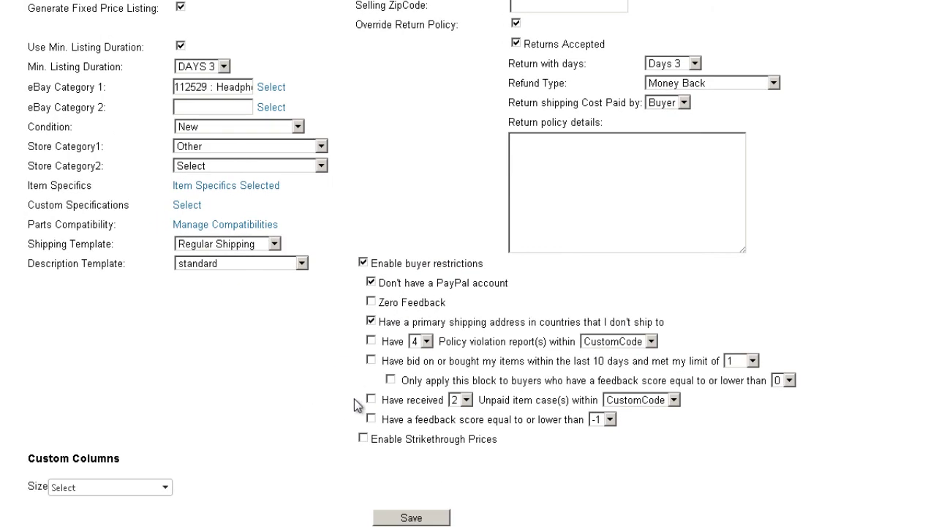
click(362, 438)
scroll(322, 432, down, 1)
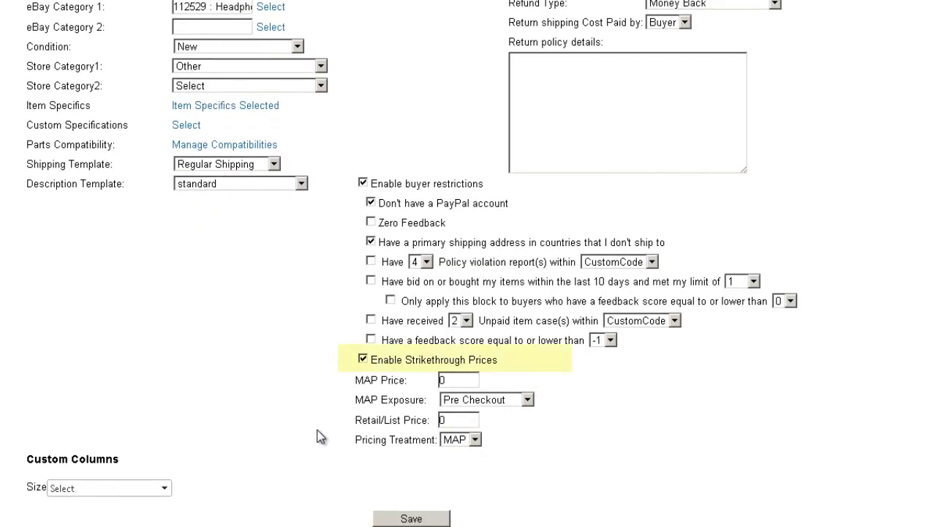